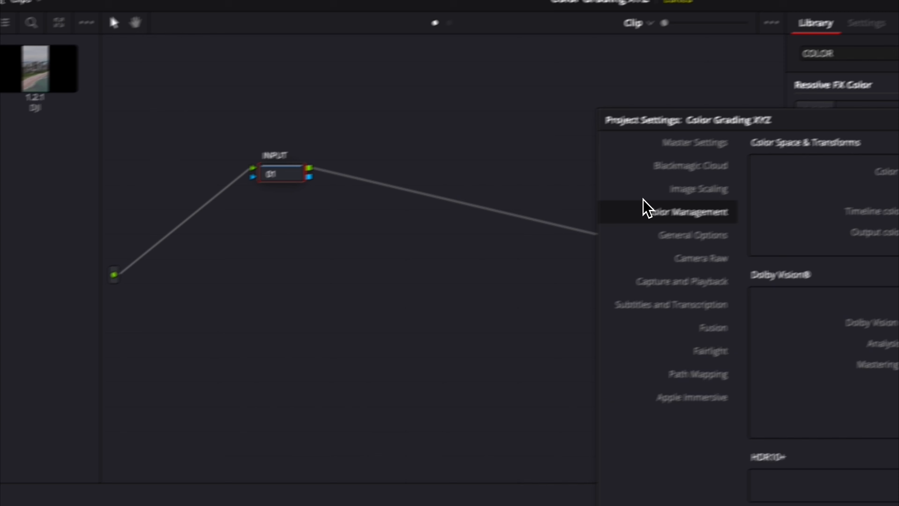
# - Set the project's color science to DaVinci YRGB Color Managed, disable automatic color management, and use the Custom color processing mode
pyautogui.click(672, 212)
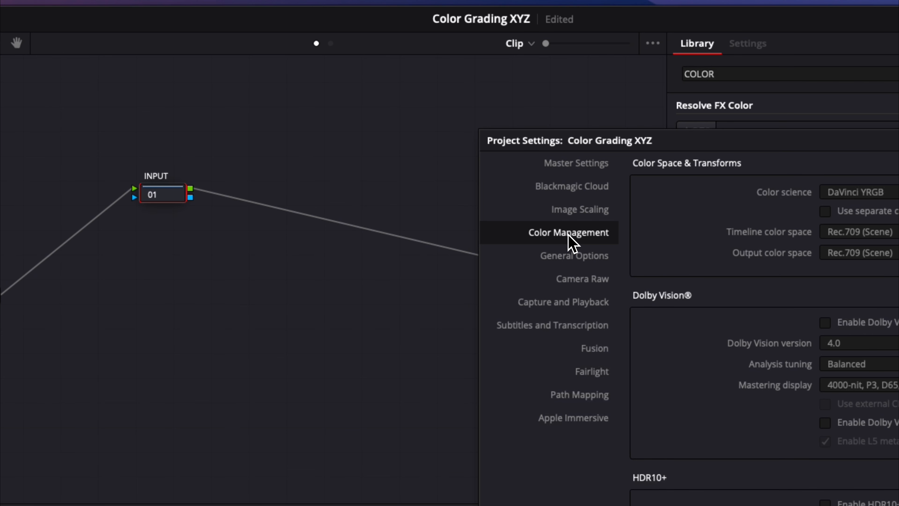
pyautogui.click(835, 192)
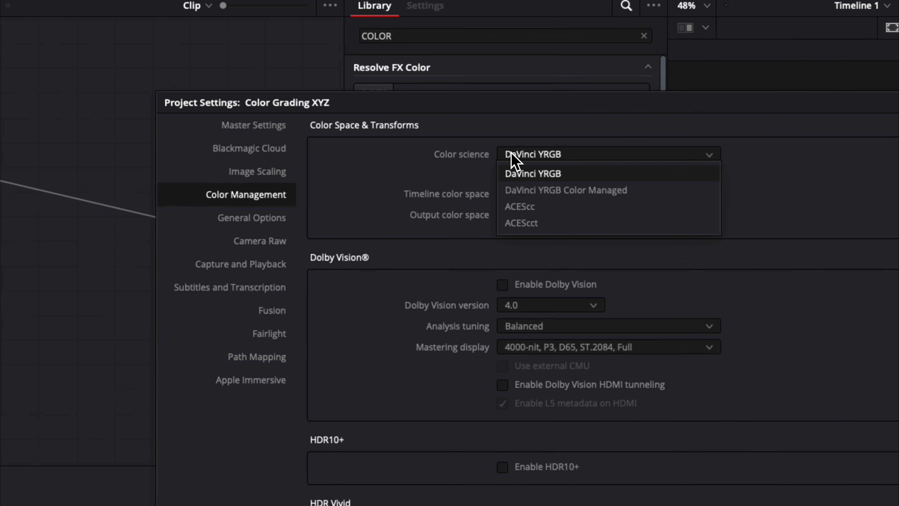
pyautogui.click(528, 190)
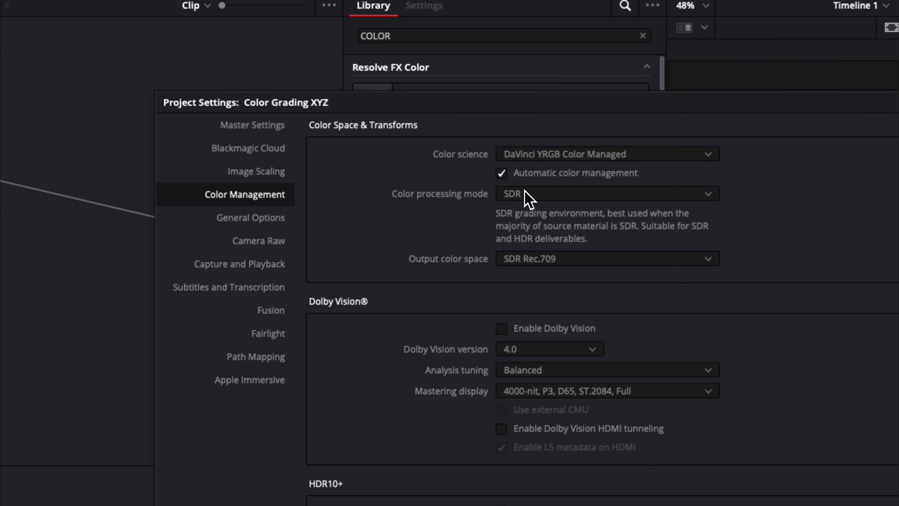
pyautogui.click(523, 175)
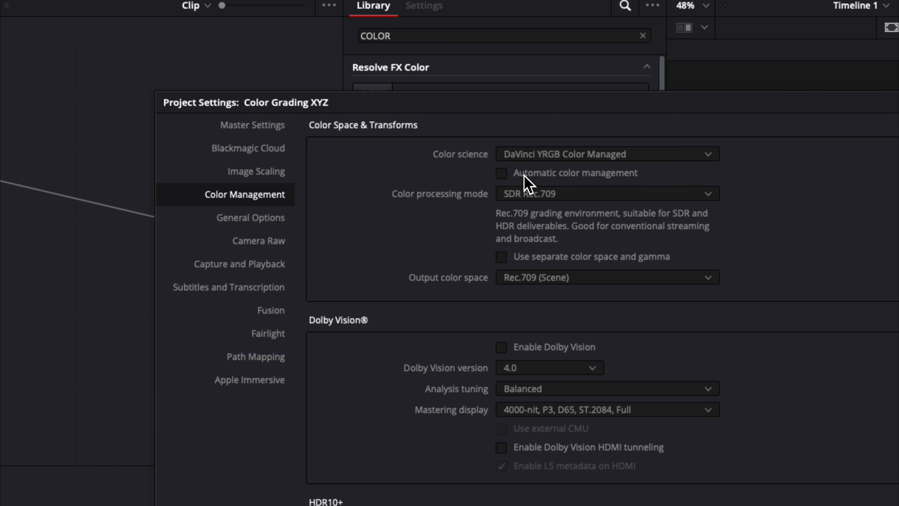
pyautogui.click(525, 195)
pyautogui.scroll(-1, 538, 335)
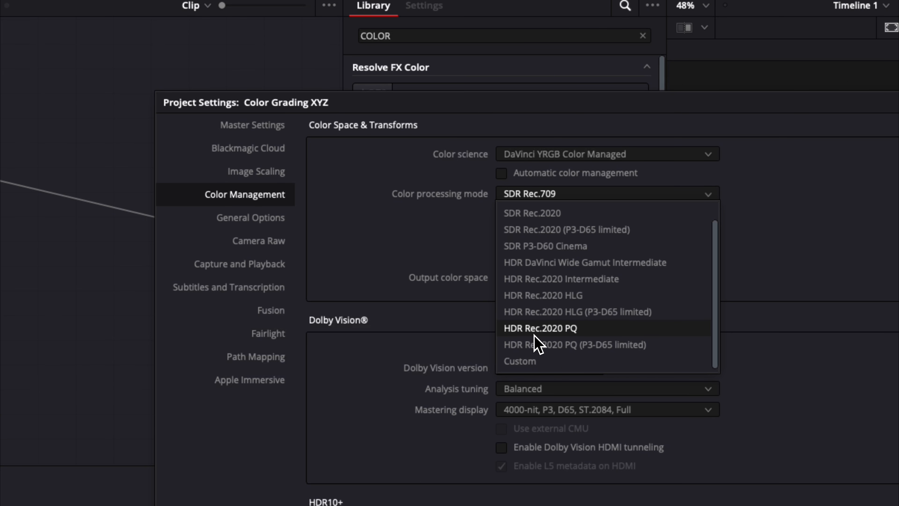
pyautogui.click(540, 364)
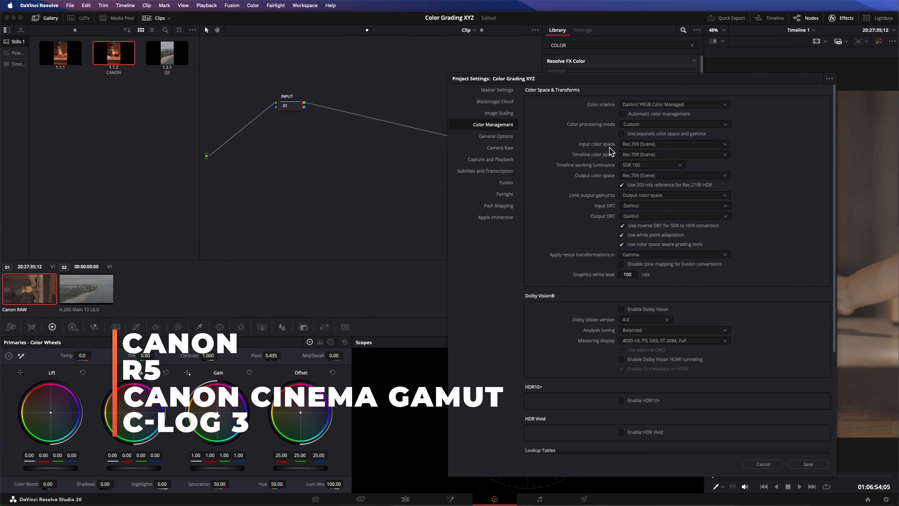
# - Set the input color space to Canon Cinema Gamut/Canon Log 3 and the timeline color space to DaVinci WG/Intermediate
pyautogui.click(636, 145)
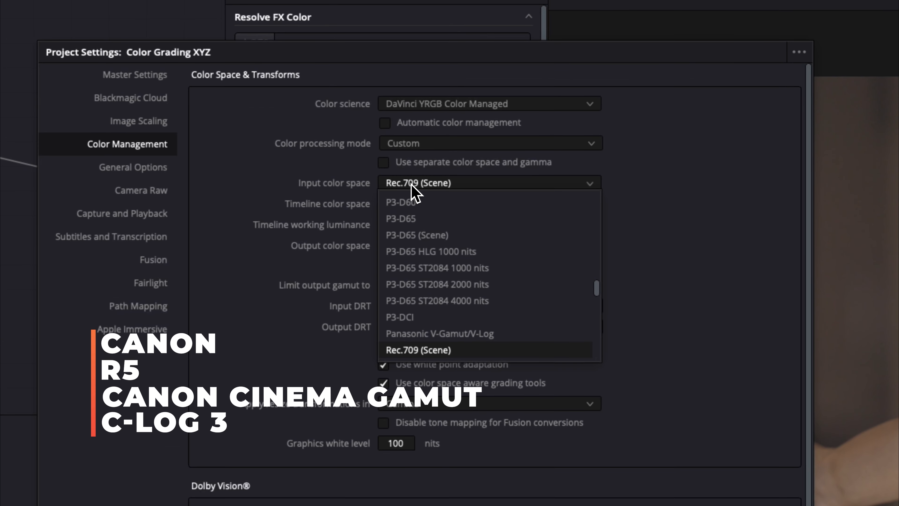
pyautogui.hotkey('shift', 'c')
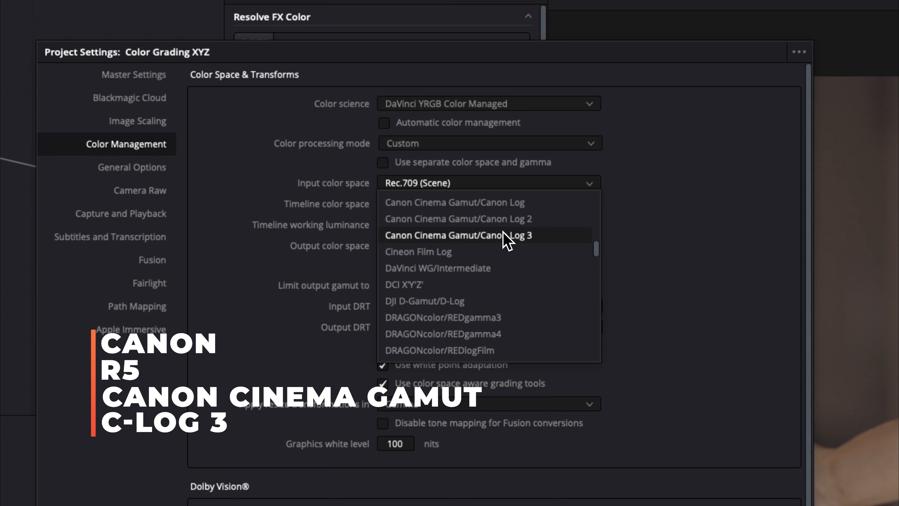
pyautogui.click(504, 235)
pyautogui.click(458, 205)
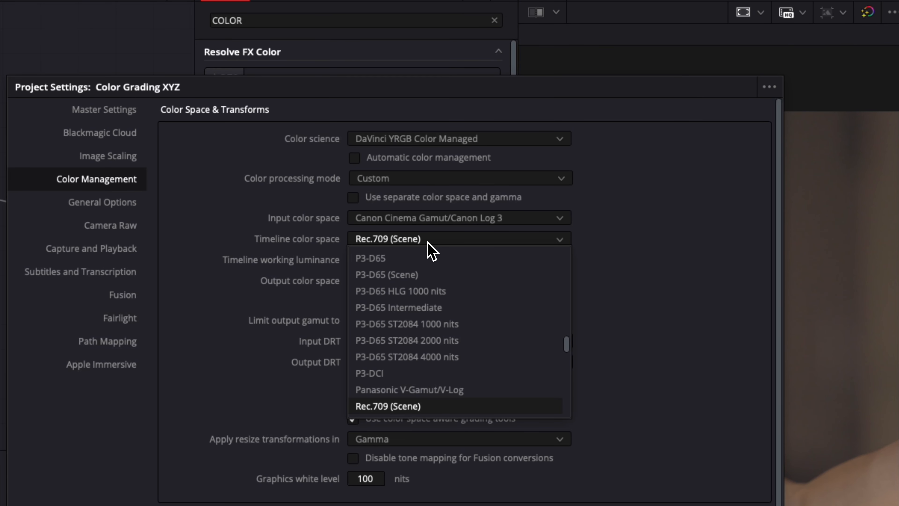
pyautogui.hotkey('shift', 'd')
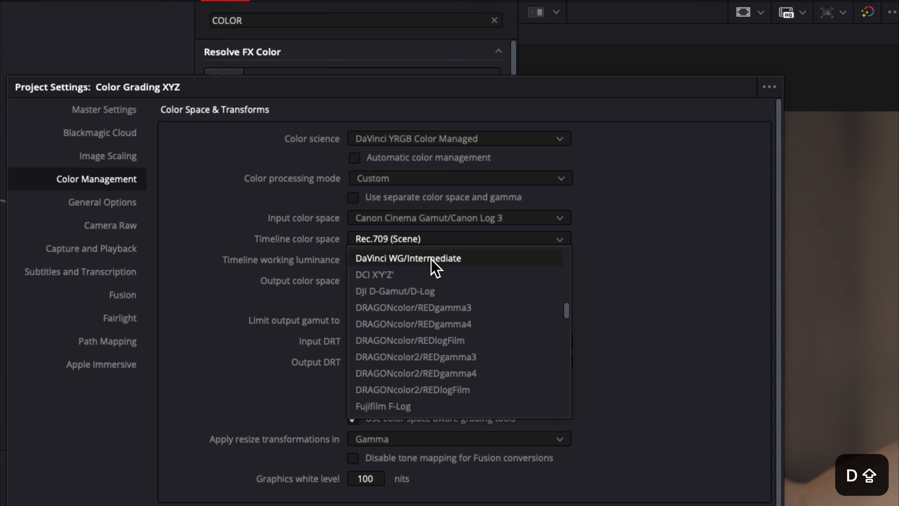
pyautogui.click(432, 262)
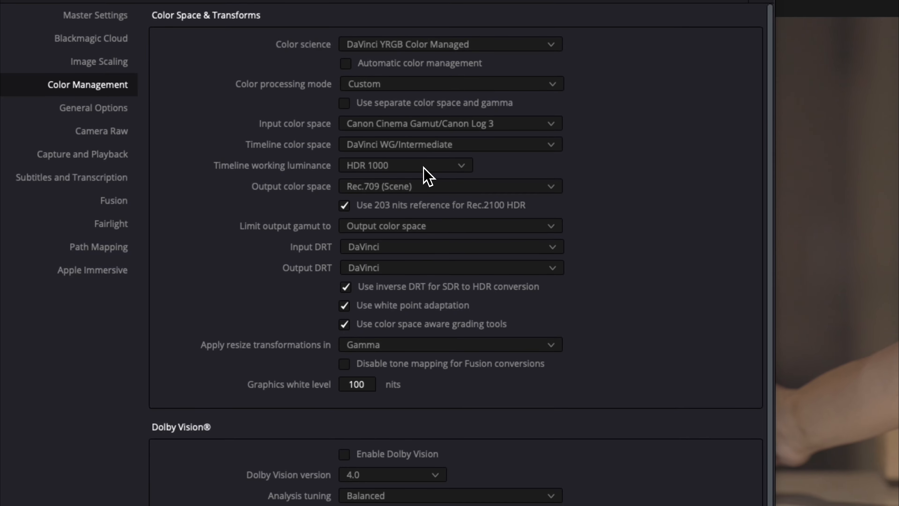
# - Set the timeline working luminance to Custom at 10000 nits and the output color space to Rec.709 Gamma 2.4
pyautogui.click(424, 167)
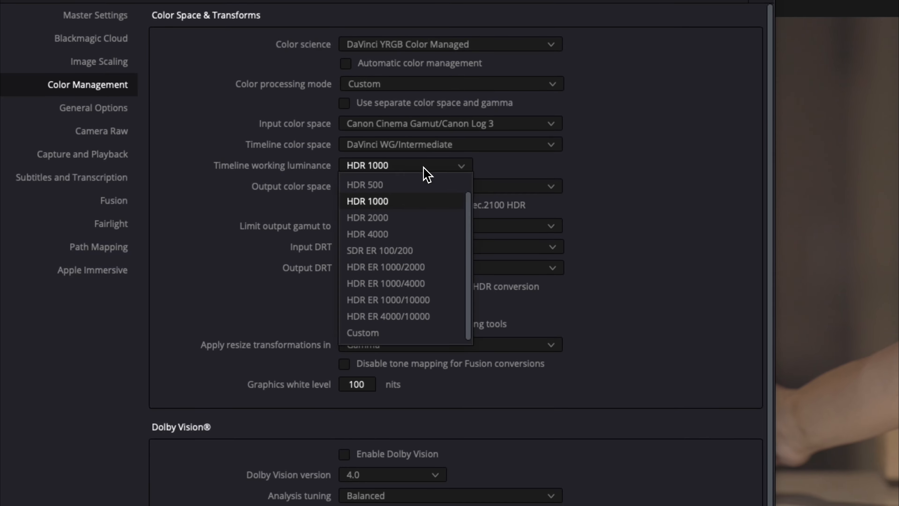
pyautogui.click(364, 338)
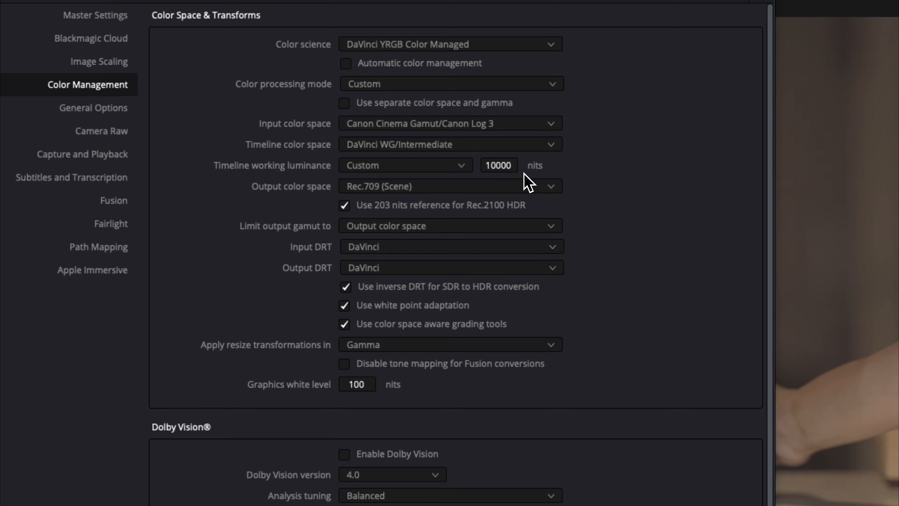
pyautogui.click(506, 185)
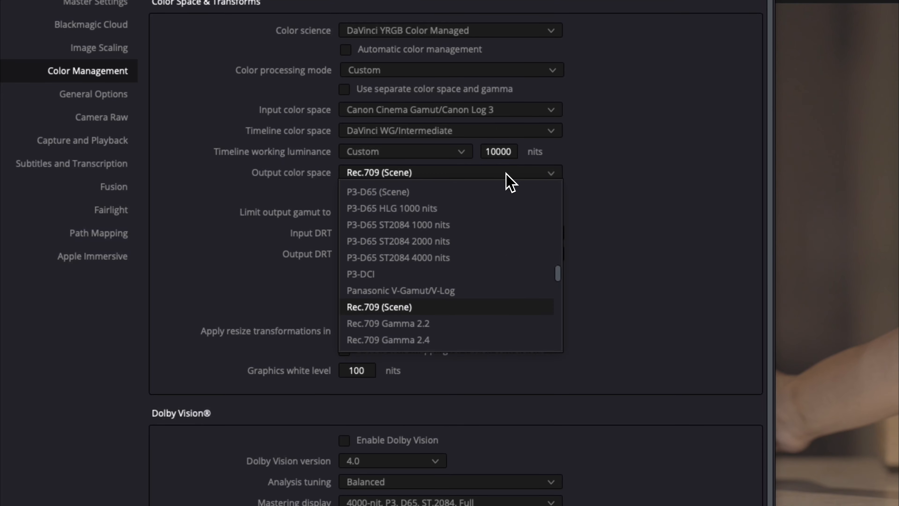
pyautogui.click(449, 344)
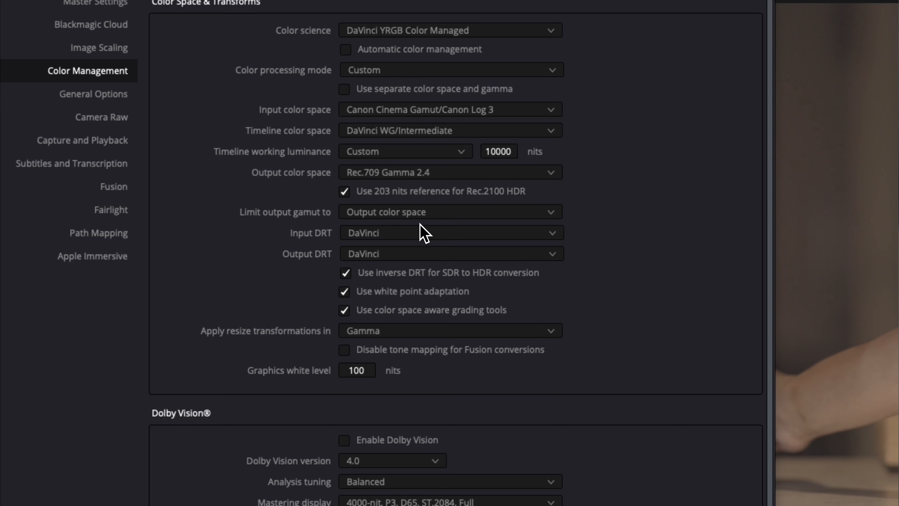
# - Set the Input DRT to None and the Output DRT to Luminance Mapping, and save the project settings
pyautogui.click(423, 233)
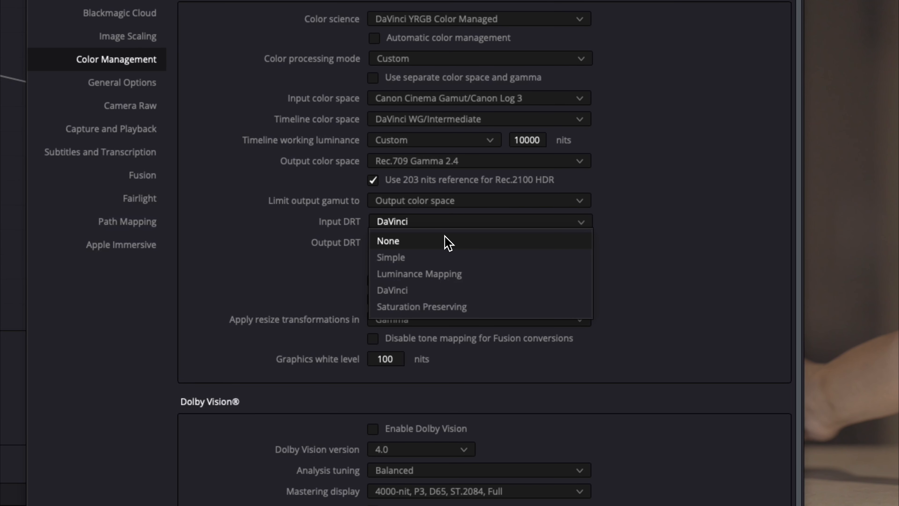
pyautogui.click(445, 236)
pyautogui.click(445, 242)
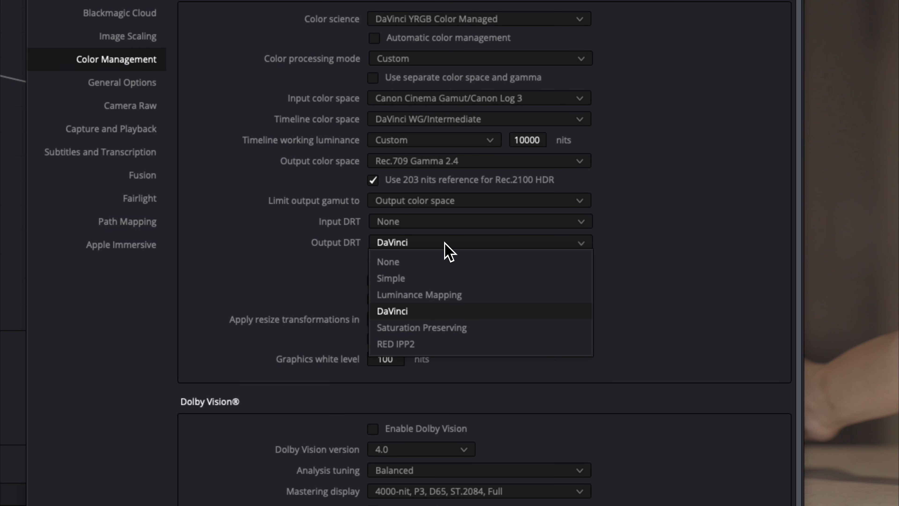
pyautogui.click(457, 297)
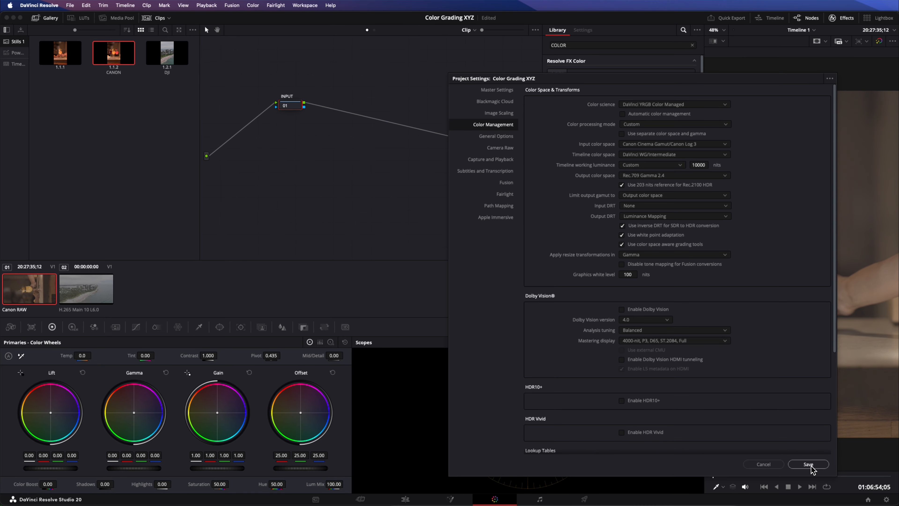
pyautogui.click(809, 464)
pyautogui.click(716, 305)
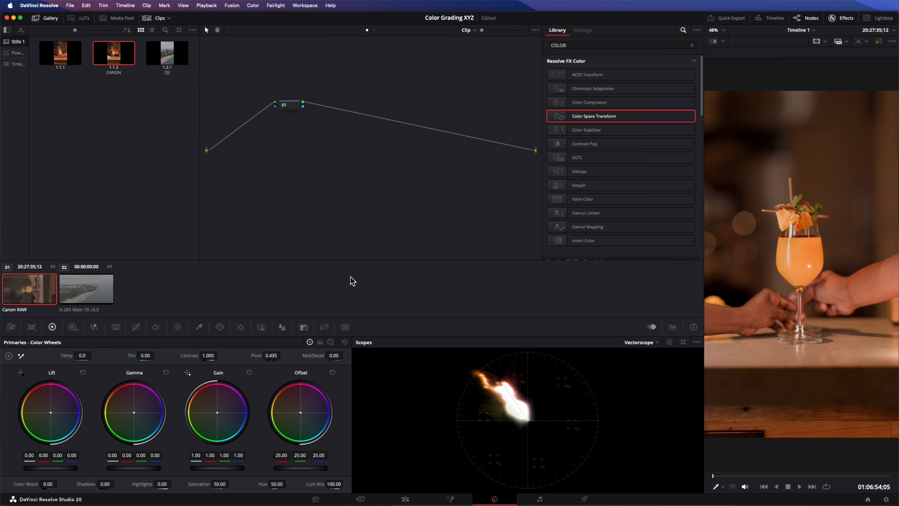
# - Select the H.265 beach clip and change the project's color science to DaVinci YRGB
pyautogui.moveTo(296, 109); pyautogui.dragTo(291, 112)
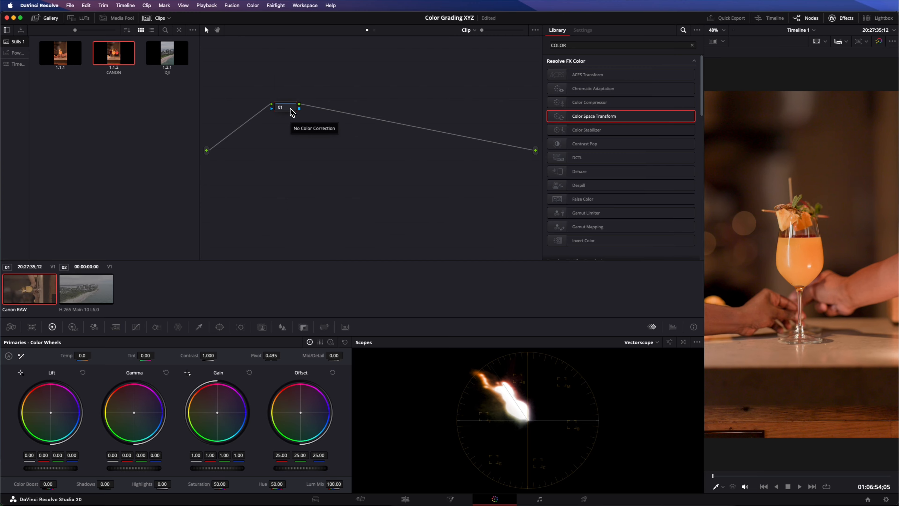
pyautogui.click(97, 300)
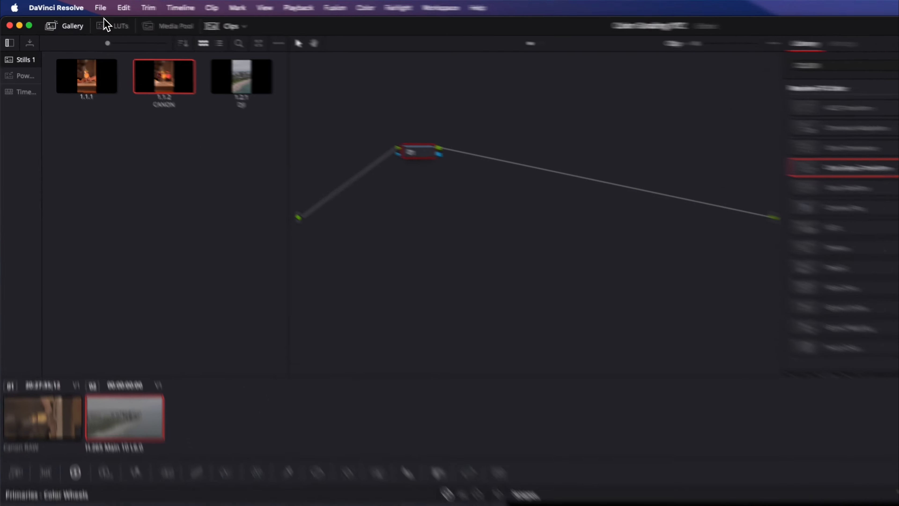
pyautogui.click(70, 5)
pyautogui.click(278, 339)
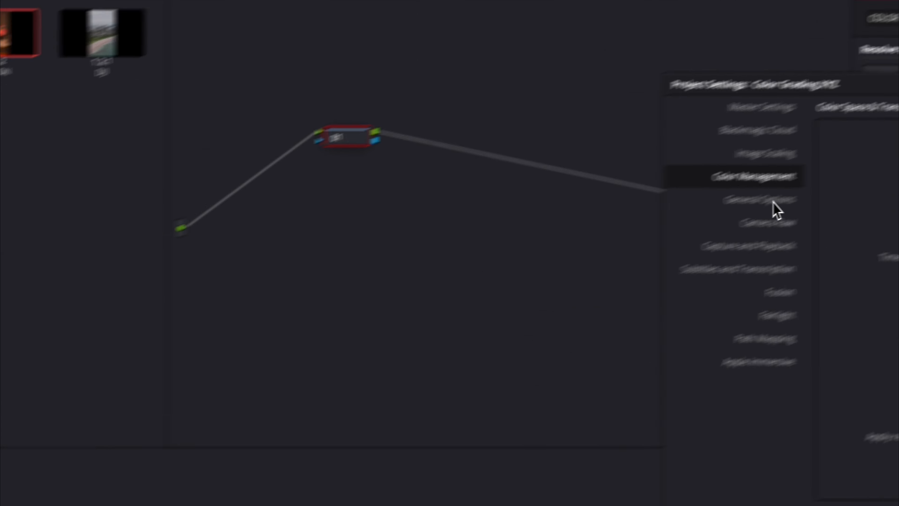
pyautogui.click(626, 197)
pyautogui.click(524, 227)
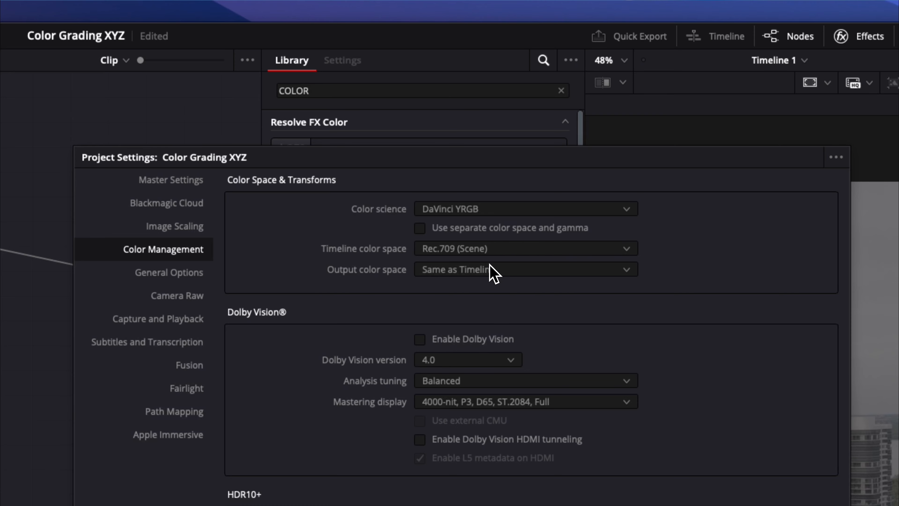
# - Set the timeline color space to DaVinci WG/Intermediate and the output color space to Rec.709 Gamma 2.4, and save the project settings
pyautogui.click(488, 249)
pyautogui.hotkey('shift', 'd')
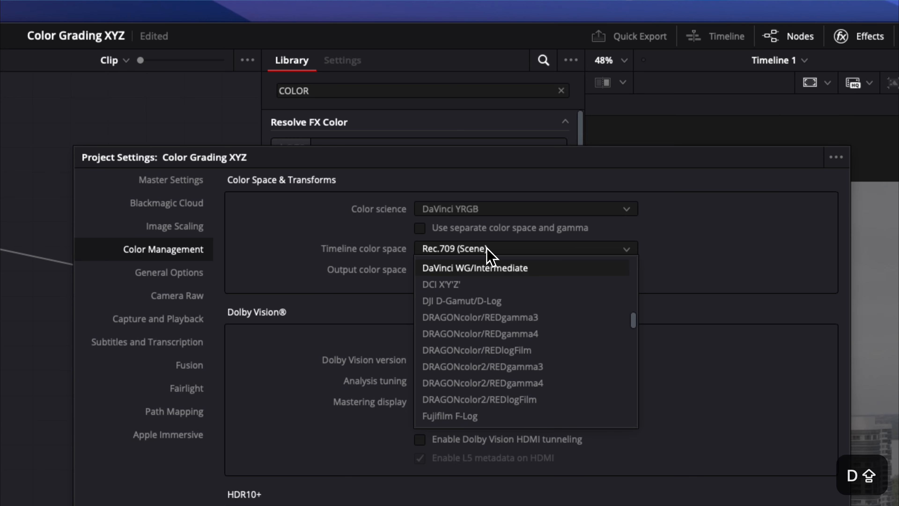
pyautogui.click(485, 272)
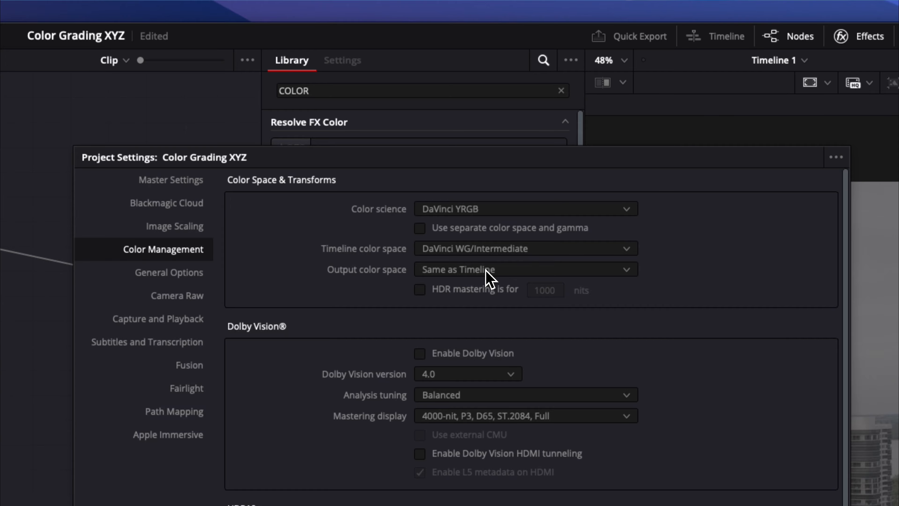
pyautogui.click(488, 270)
pyautogui.hotkey('shift', 'r')
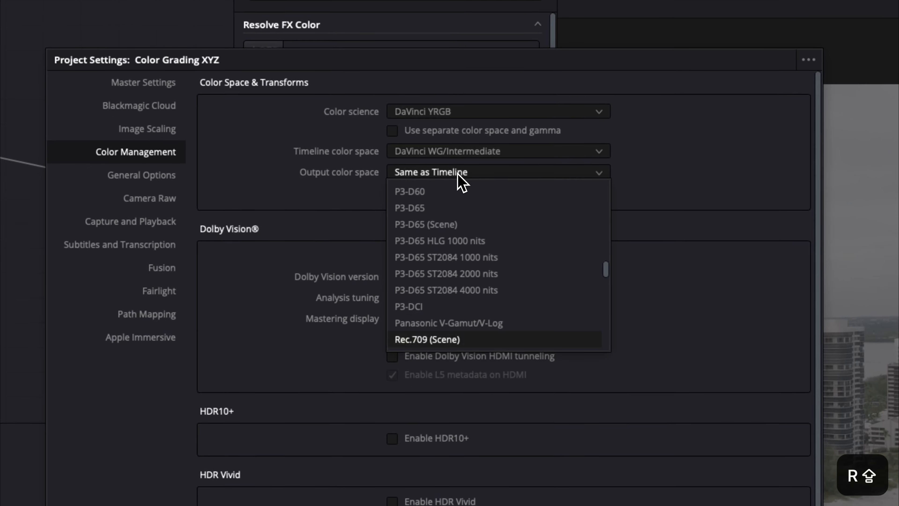
pyautogui.scroll(-2, 450, 339)
pyautogui.click(448, 340)
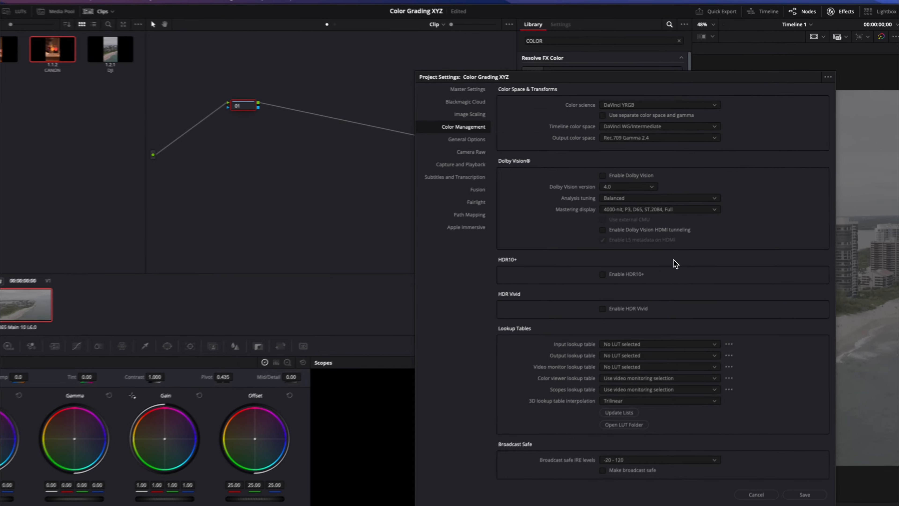
pyautogui.click(804, 495)
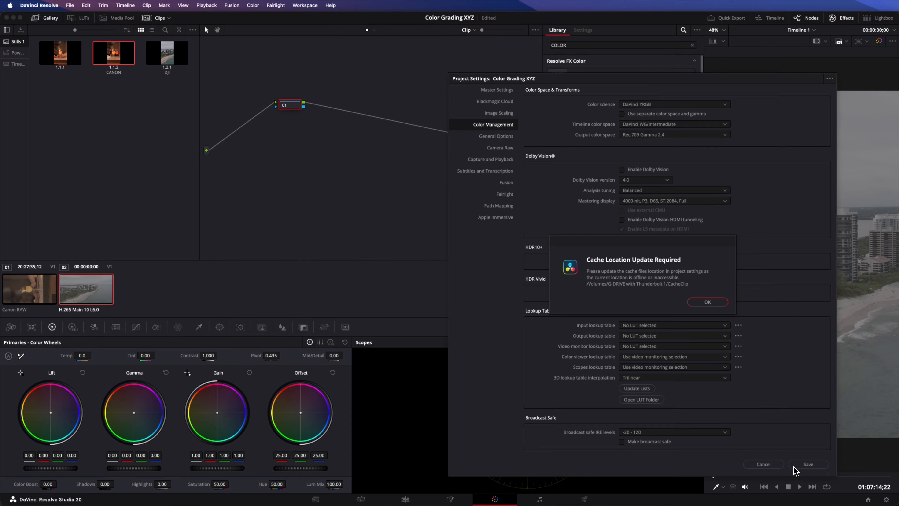
pyautogui.click(694, 303)
# - Add a second serial node to the H.265 beach clip and apply a Color Space Transform to both nodes
pyautogui.click(51, 291)
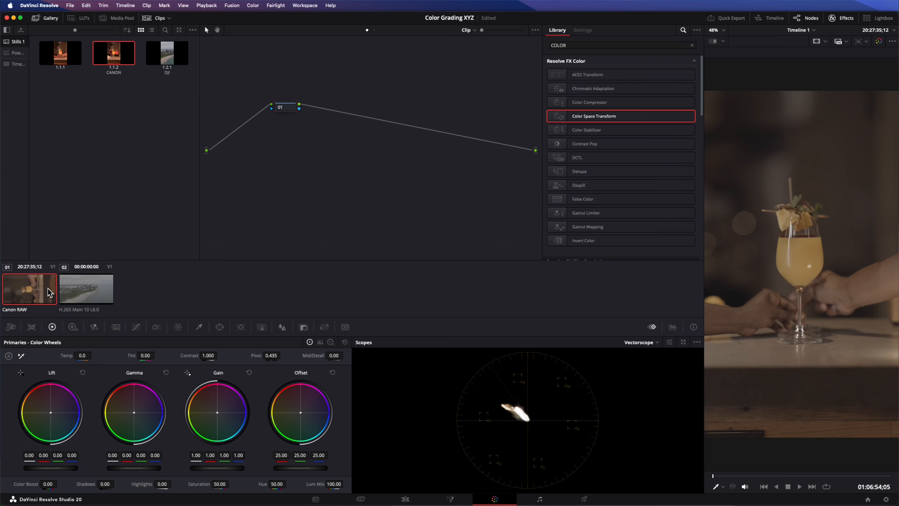
pyautogui.click(89, 287)
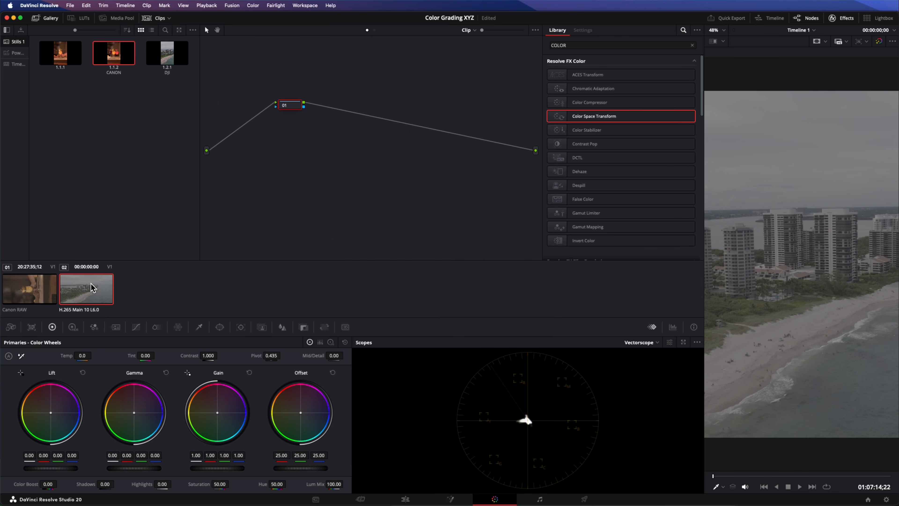
pyautogui.hotkey('alt', 's')
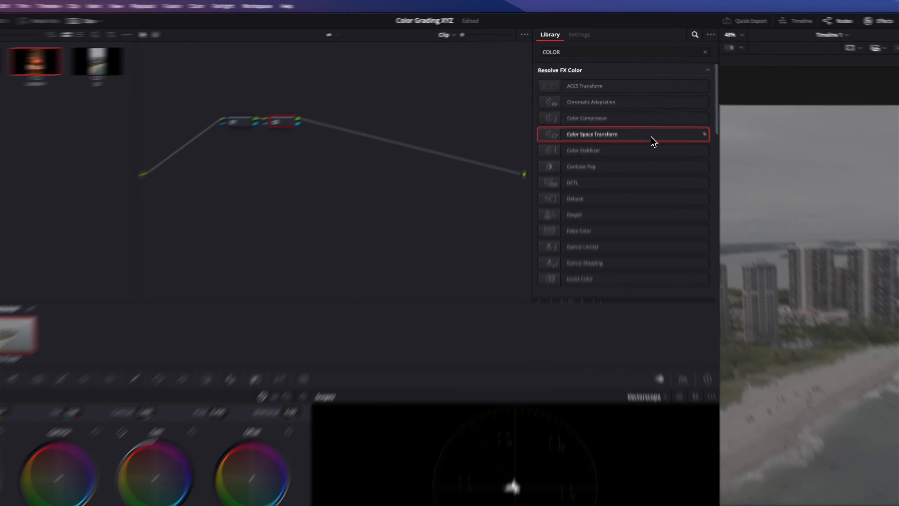
pyautogui.moveTo(653, 141); pyautogui.dragTo(243, 127)
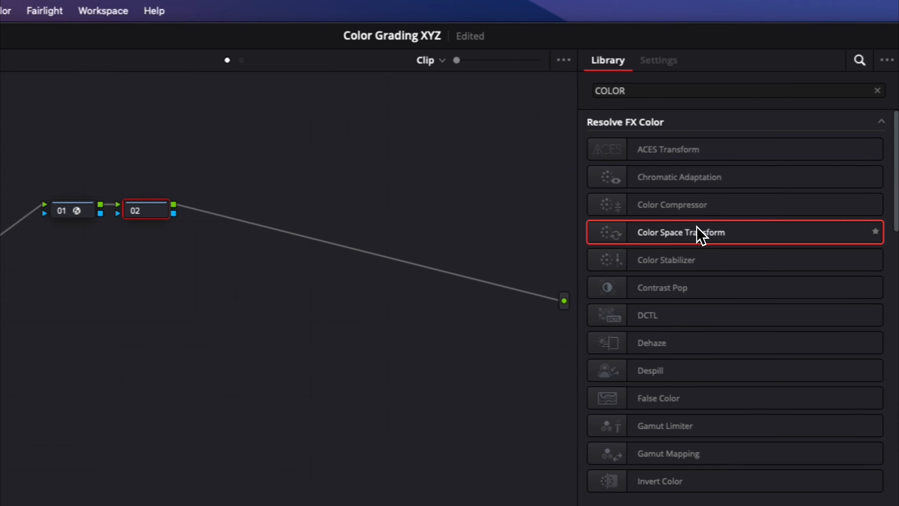
pyautogui.moveTo(849, 233); pyautogui.dragTo(300, 220)
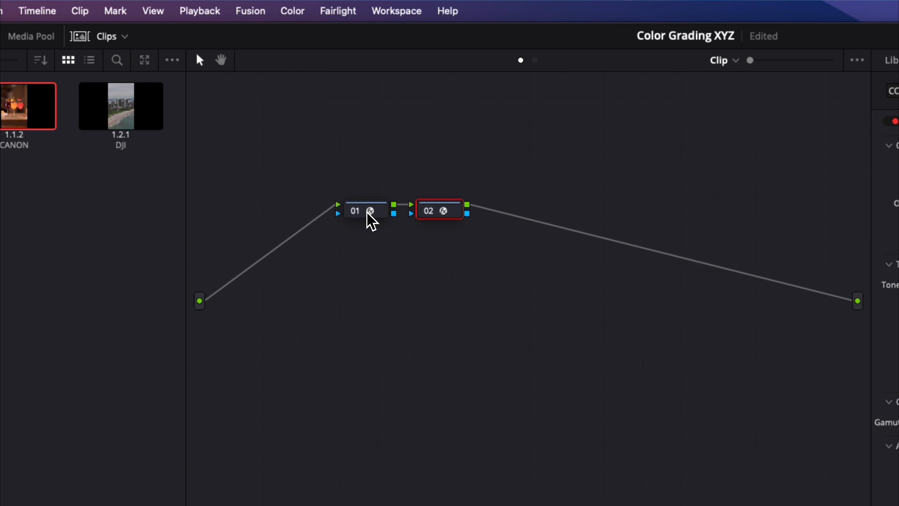
# - Label the two nodes INPUT and OUTPUT, and set the INPUT transform's input color space to DJI D-Gamut and input gamma to DJI D-Log
pyautogui.click(355, 210)
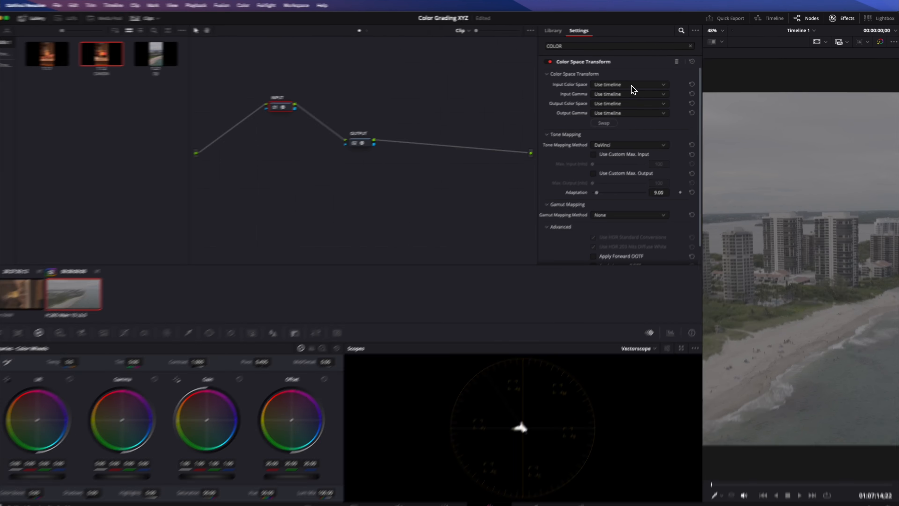
pyautogui.click(632, 85)
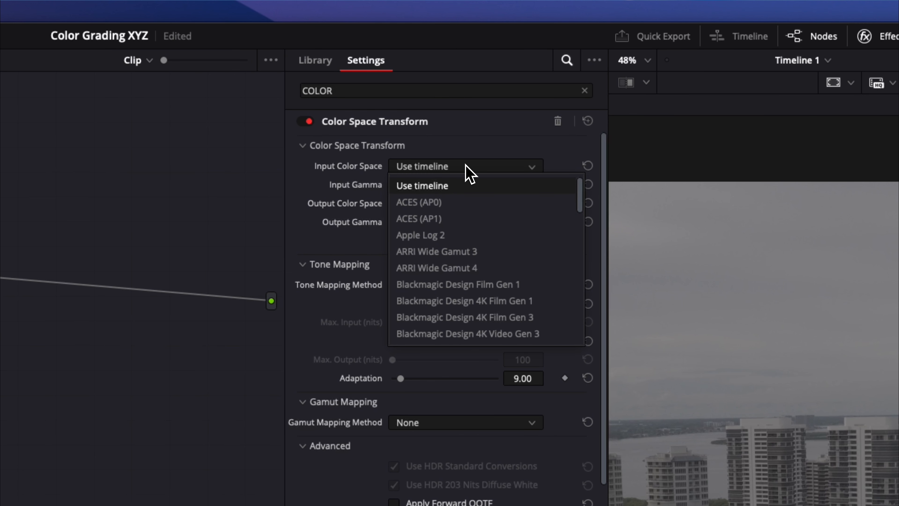
pyautogui.scroll(-5, 470, 174)
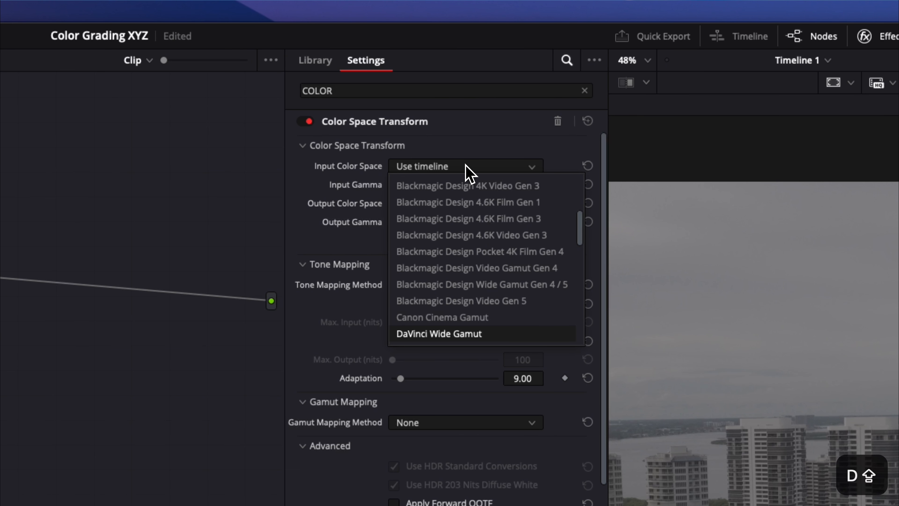
pyautogui.scroll(-1, 444, 330)
pyautogui.click(444, 330)
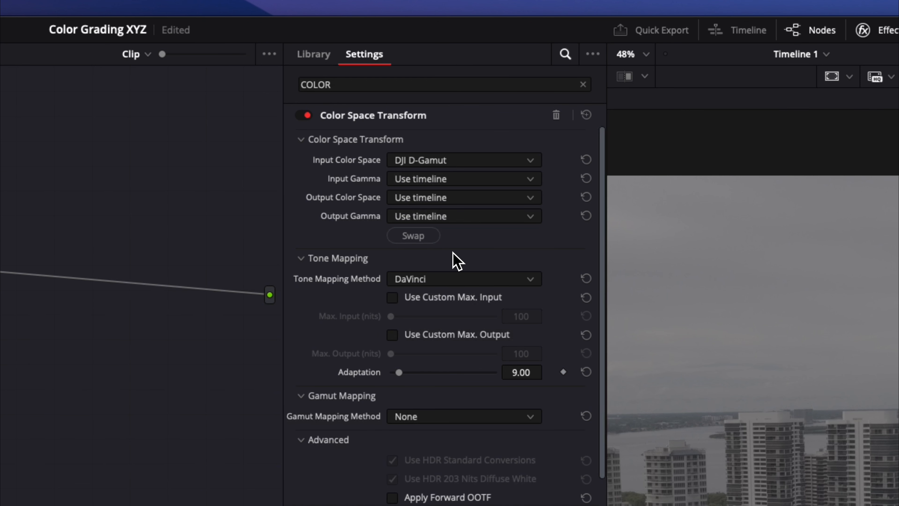
pyautogui.click(462, 180)
pyautogui.scroll(-5, 462, 186)
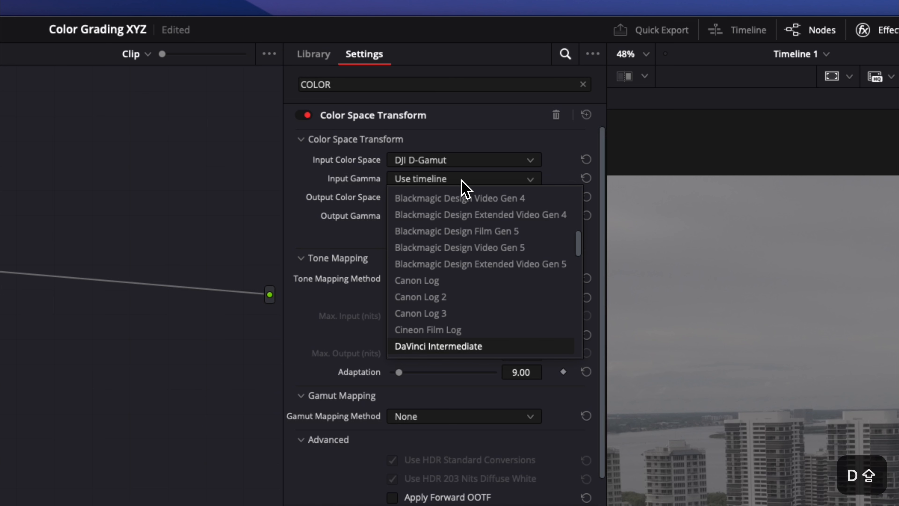
pyautogui.scroll(-1, 447, 299)
pyautogui.click(442, 313)
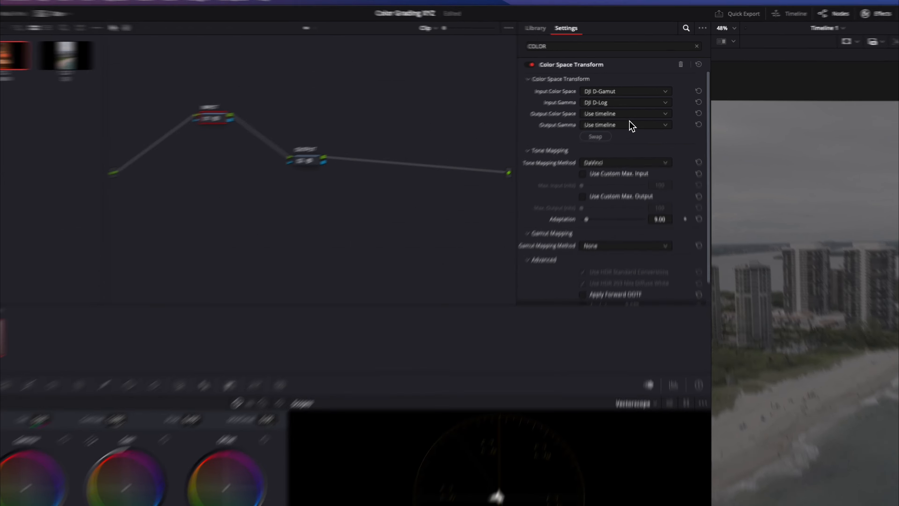
# - Set the INPUT node's output color space to DaVinci Wide Gamut and its output gamma to DaVinci Intermediate
pyautogui.click(636, 101)
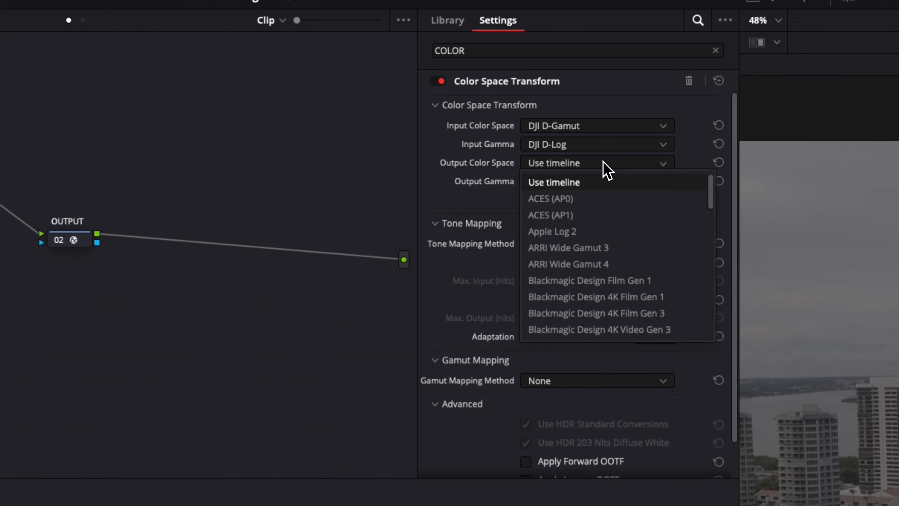
pyautogui.hotkey('shift', 'd')
pyautogui.click(605, 333)
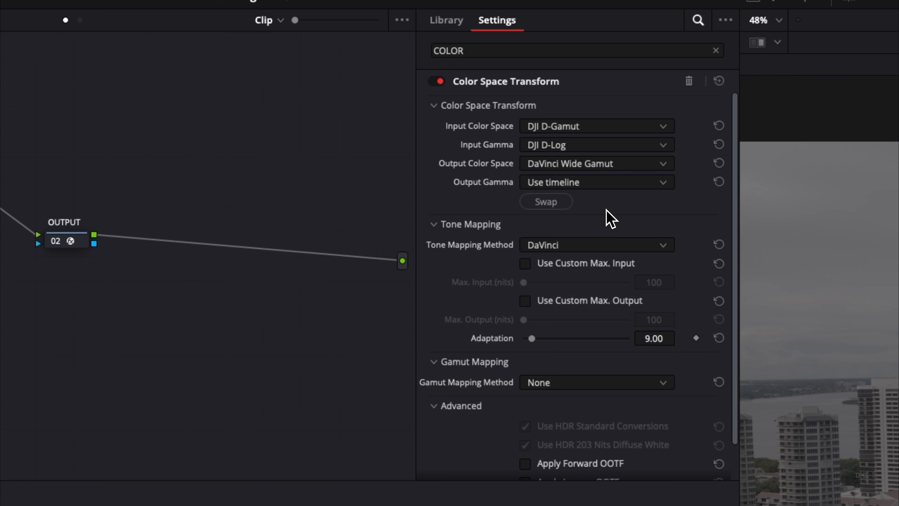
pyautogui.click(609, 183)
pyautogui.hotkey('shift', 'd')
pyautogui.click(604, 350)
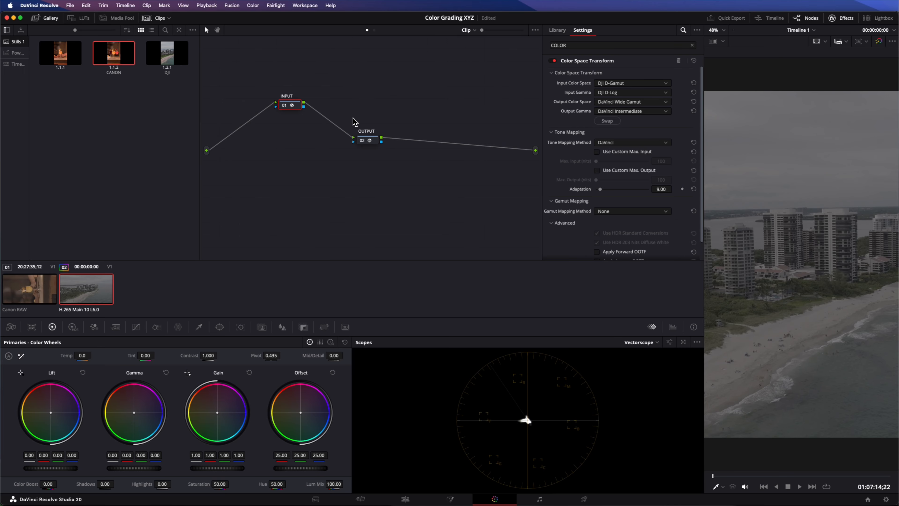
# - On the OUTPUT node, set the input color space to DaVinci Wide Gamut and the input gamma to DaVinci Intermediate
pyautogui.click(374, 141)
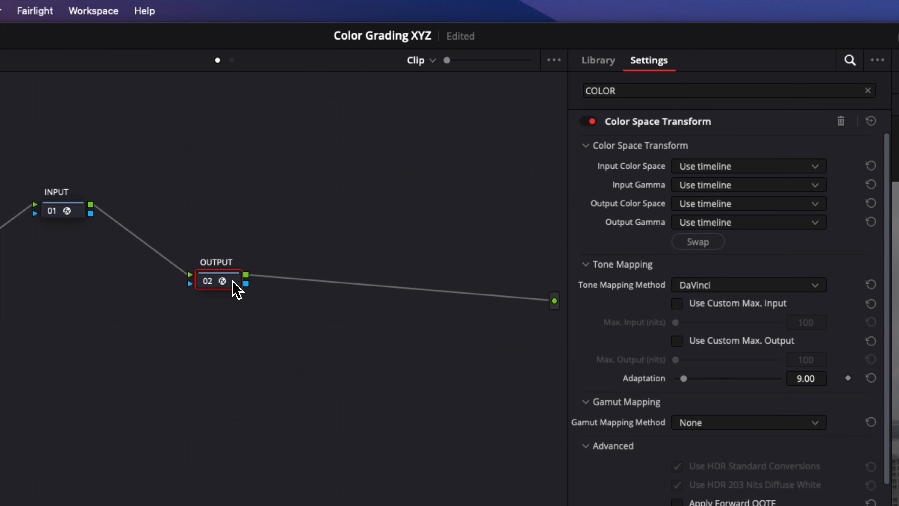
pyautogui.click(708, 166)
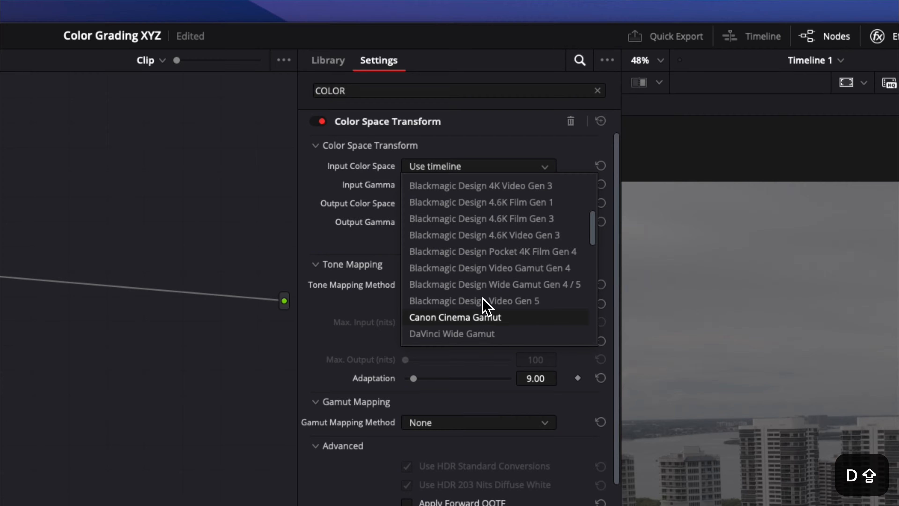
pyautogui.click(483, 334)
pyautogui.click(473, 186)
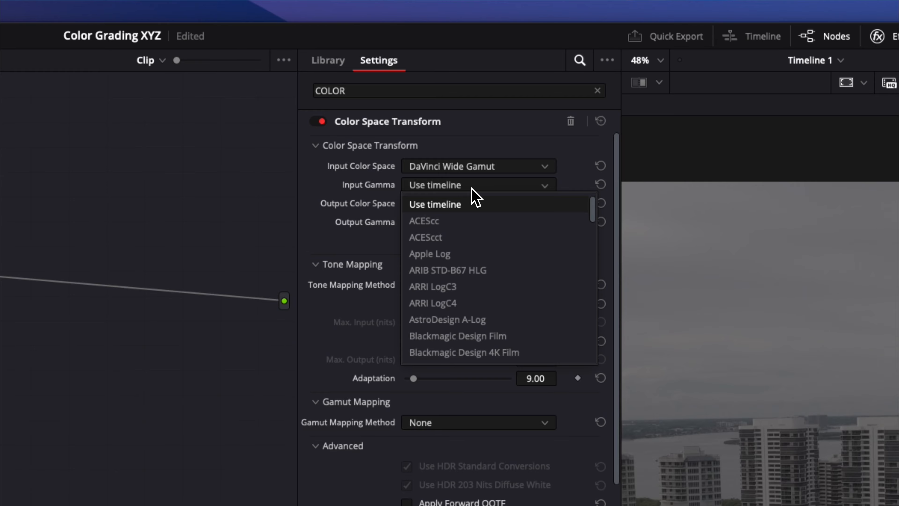
pyautogui.hotkey('shift', 'd')
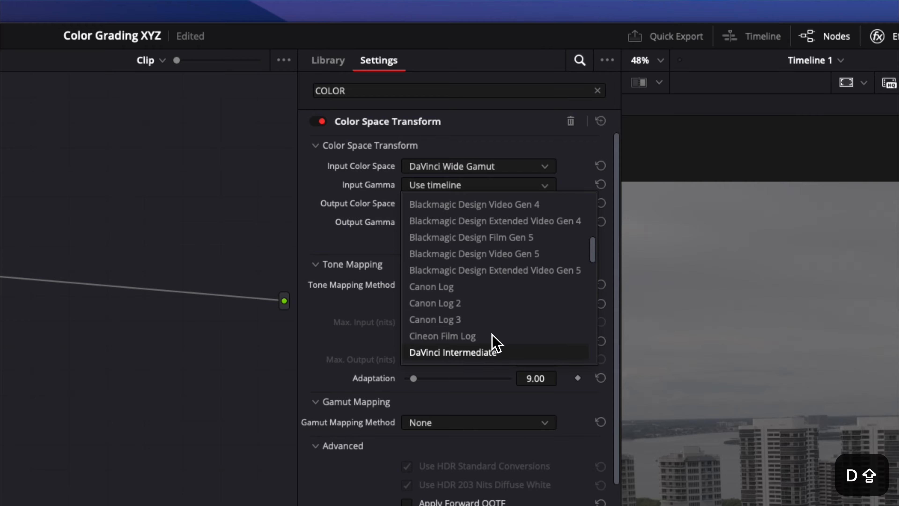
pyautogui.scroll(-2, 494, 354)
pyautogui.click(490, 320)
# - Set the OUTPUT node's output color space to Rec.709 and its output gamma to Gamma 2.4
pyautogui.click(453, 203)
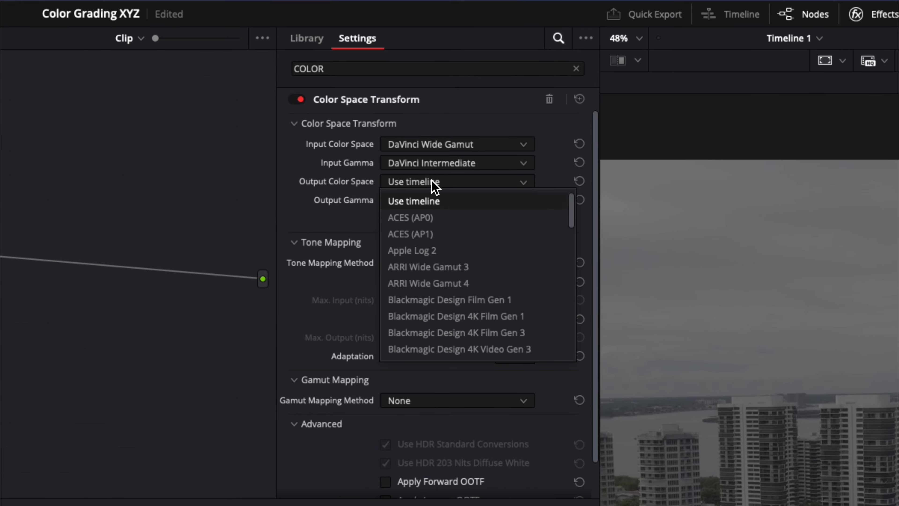
pyautogui.hotkey('shift', 'r')
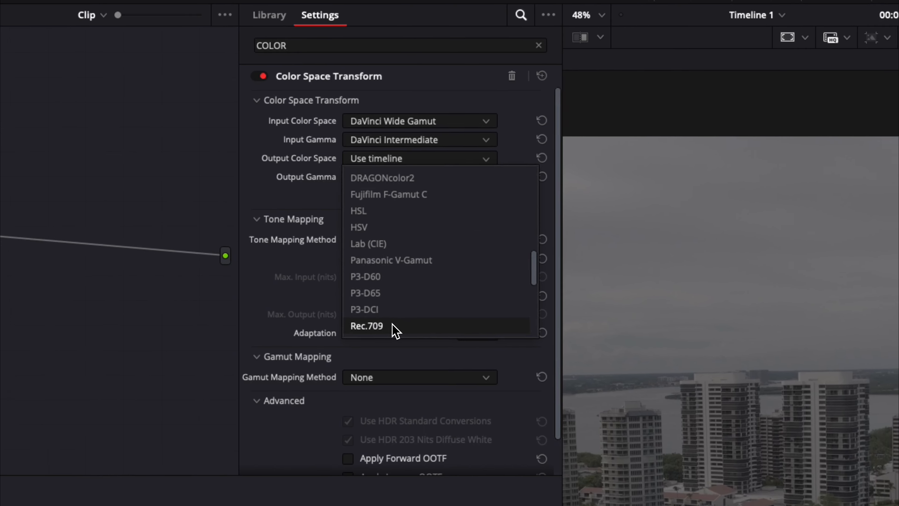
pyautogui.click(396, 331)
pyautogui.click(407, 177)
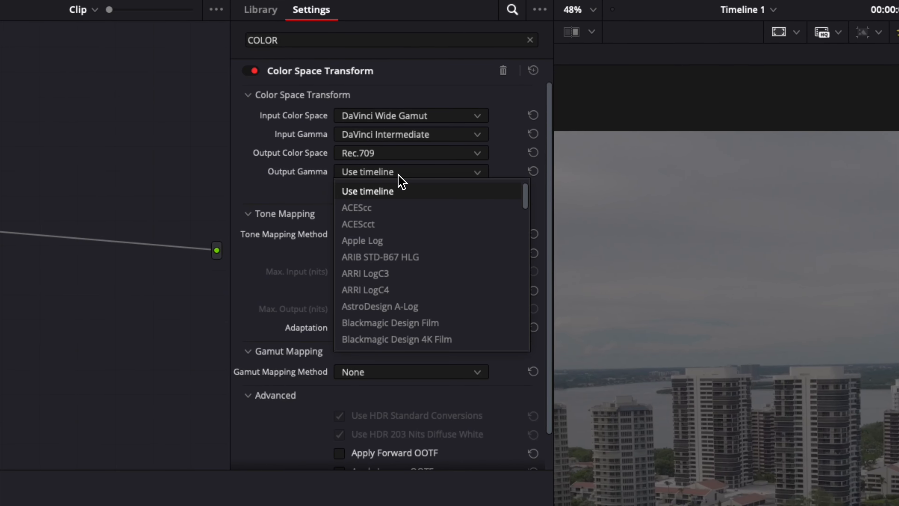
pyautogui.hotkey('shift', 'g')
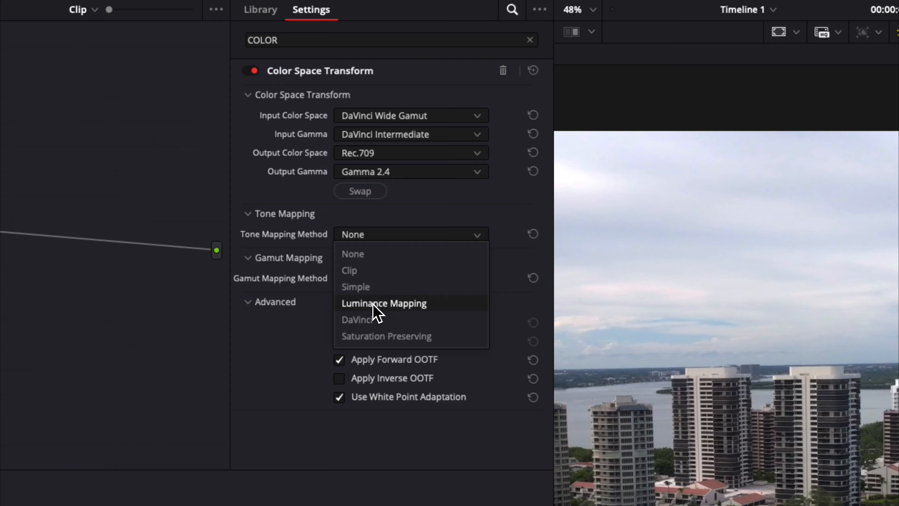
# - Set the OUTPUT node's tone mapping method to Luminance Mapping with a custom maximum input of 10000 nits
pyautogui.click(373, 305)
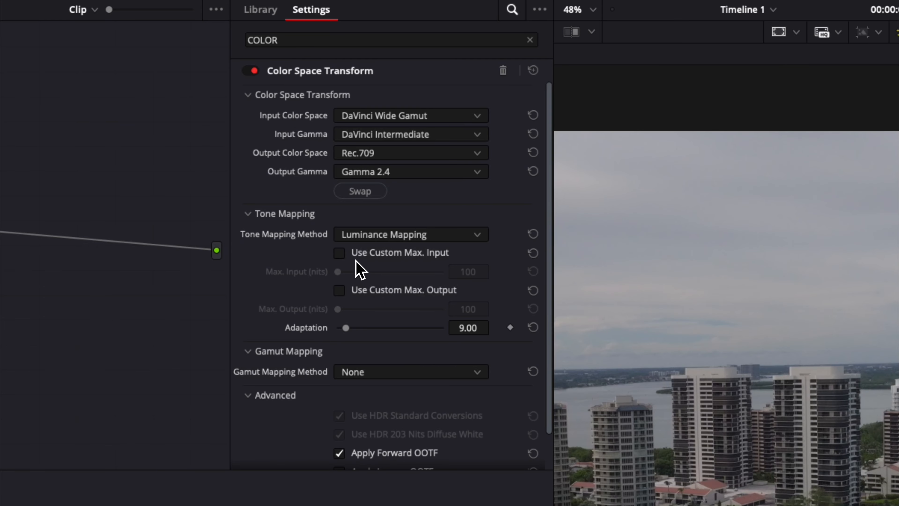
pyautogui.click(340, 253)
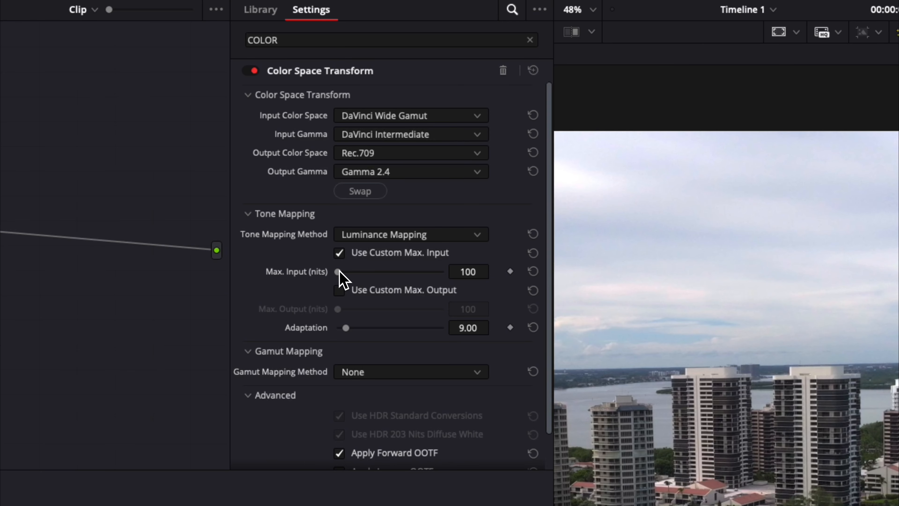
pyautogui.moveTo(338, 271); pyautogui.dragTo(565, 311)
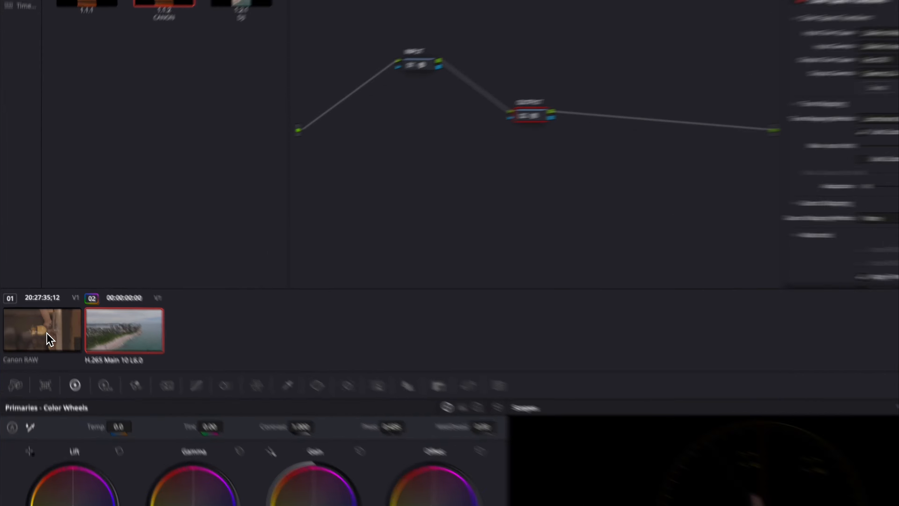
# - Apply the H.265 beach clip's grade to the Canon RAW clip
pyautogui.click(37, 293)
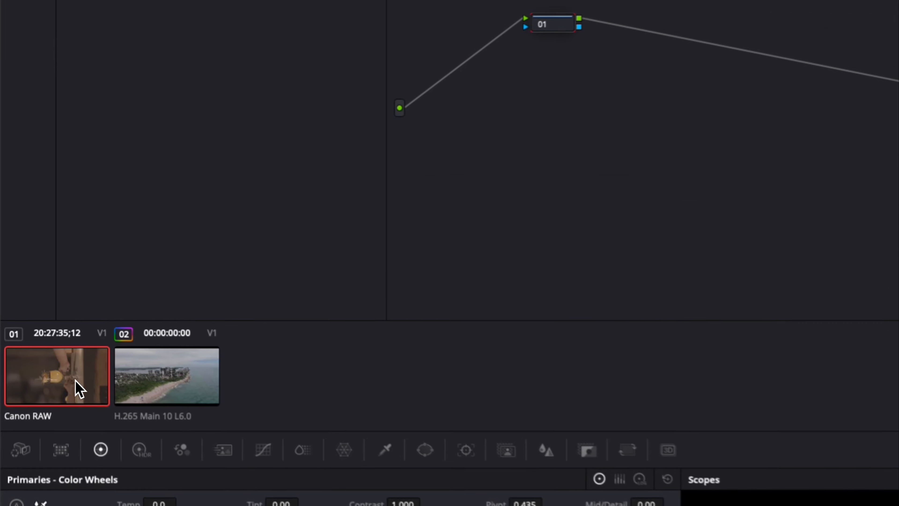
pyautogui.rightClick(199, 387)
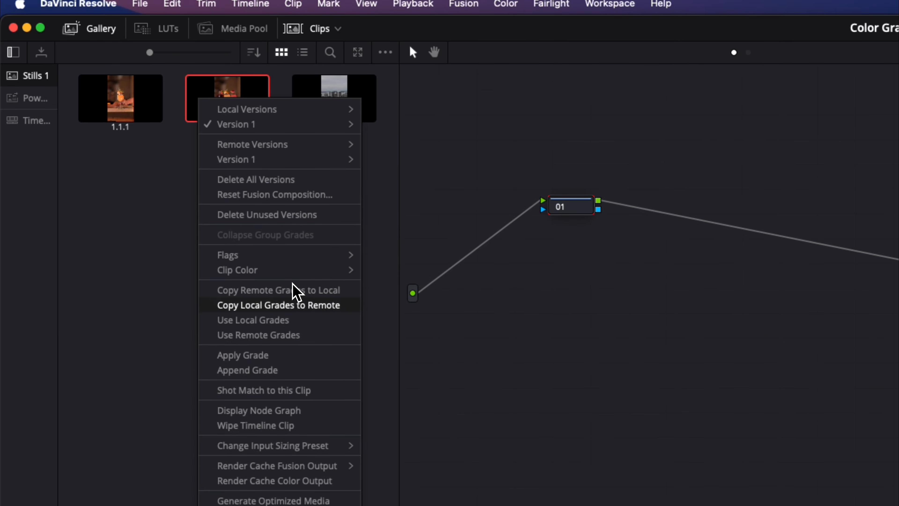
pyautogui.click(307, 355)
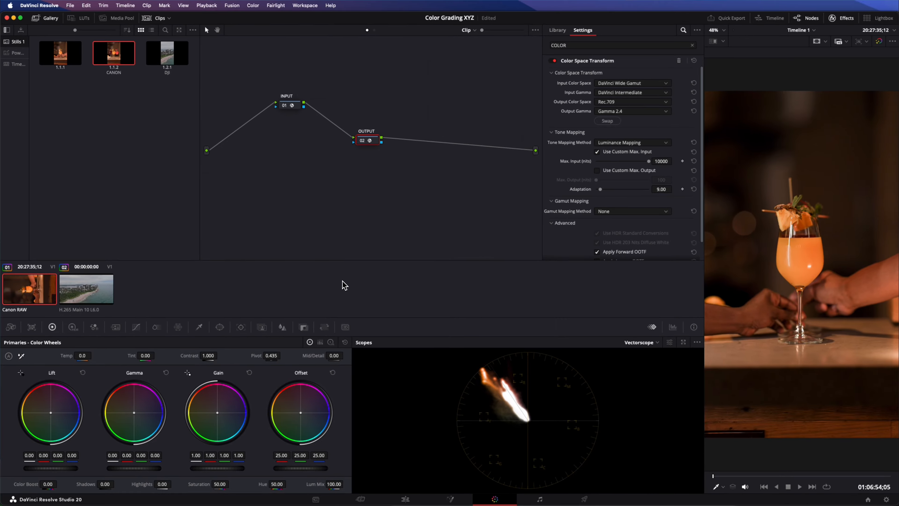
# - On the Canon RAW clip's INPUT node, set the input color space to Canon Cinema Gamut and the input gamma to Canon Log 3
pyautogui.click(291, 107)
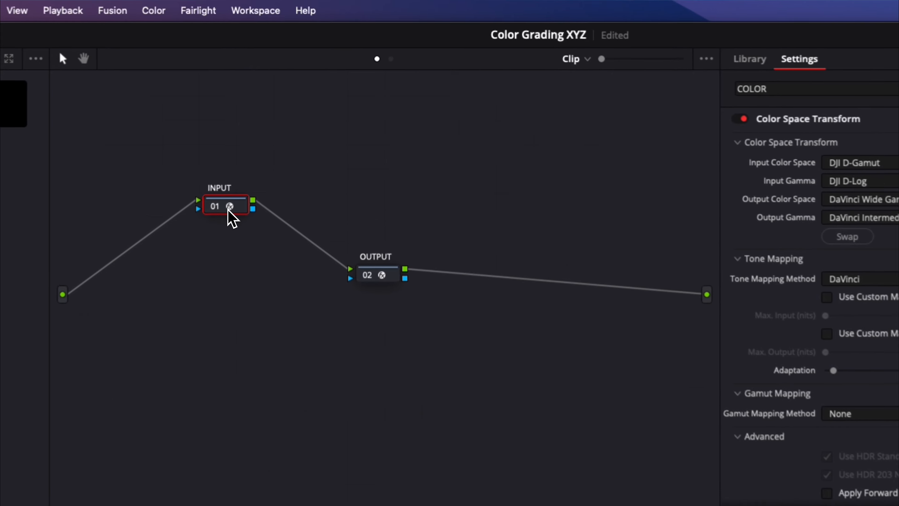
pyautogui.click(859, 163)
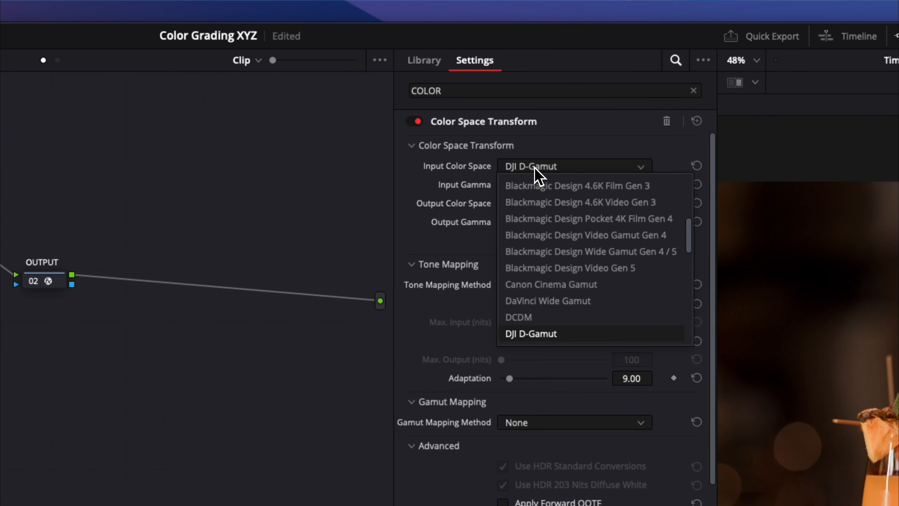
pyautogui.hotkey('shift', 'c')
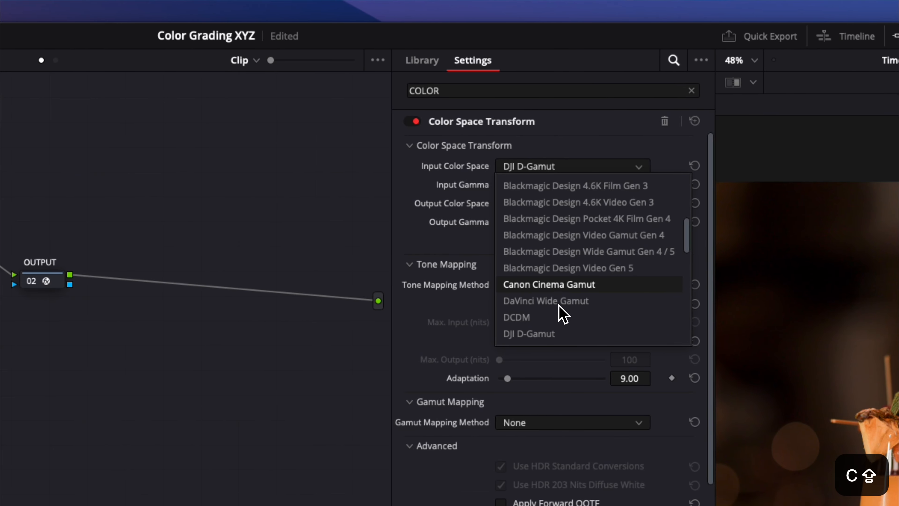
pyautogui.click(561, 287)
pyautogui.click(553, 184)
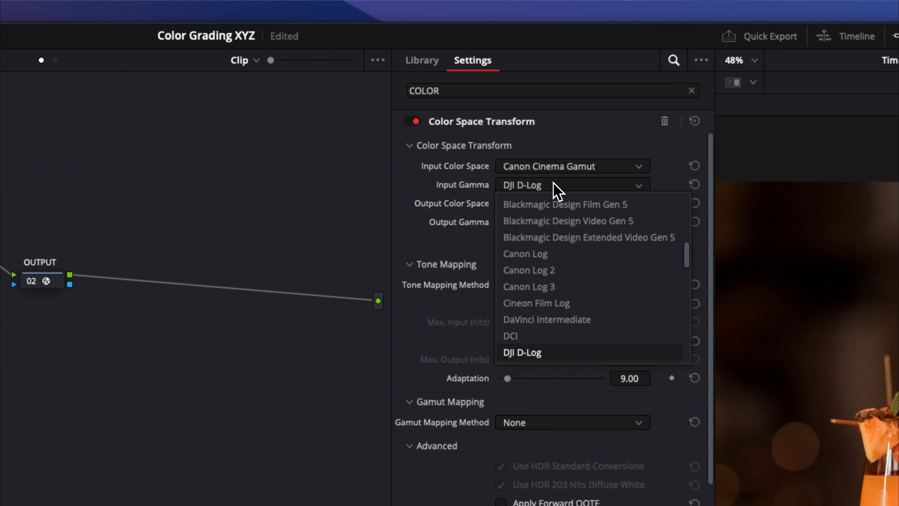
pyautogui.hotkey('shift', 'c')
pyautogui.click(550, 288)
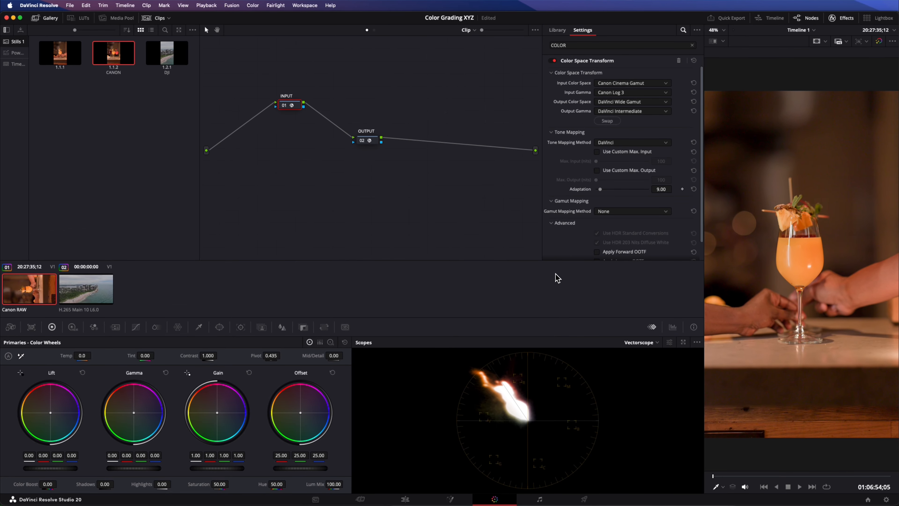
# - Switch between the Canon RAW and H.265 beach clips to compare their converted images and review the beach clip's OUTPUT transform
pyautogui.click(76, 289)
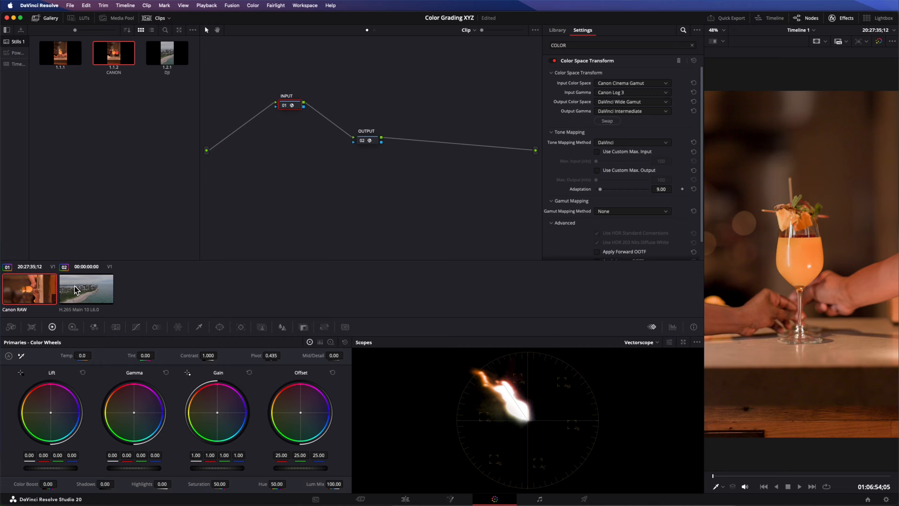
pyautogui.click(40, 289)
pyautogui.click(96, 292)
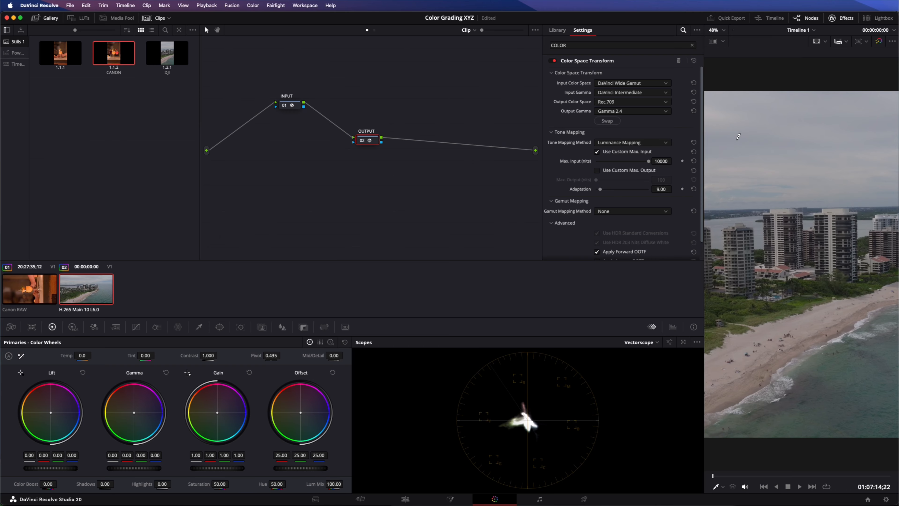
pyautogui.rightClick(738, 137)
pyautogui.click(751, 145)
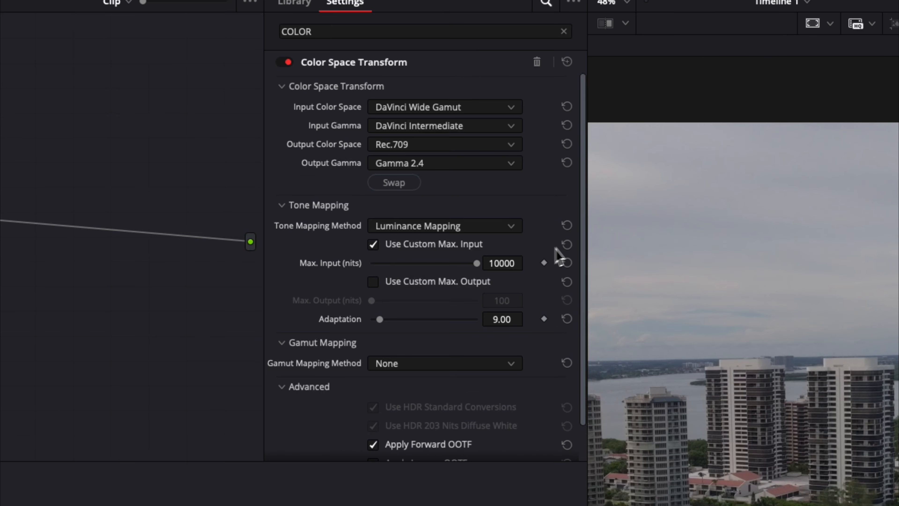